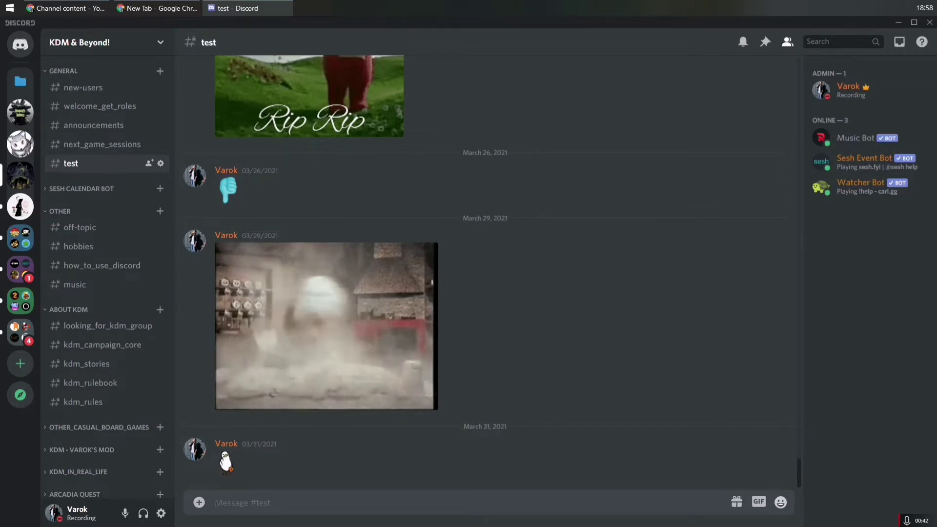
Step: Write the poll command "!poll [Do you like Ice icream]" in the test channel's message box
type("!")
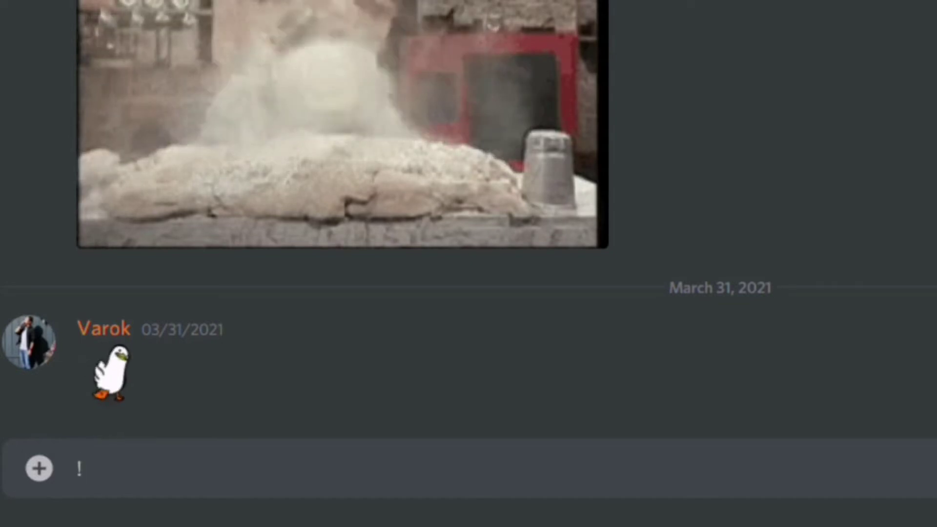
type("poll ")
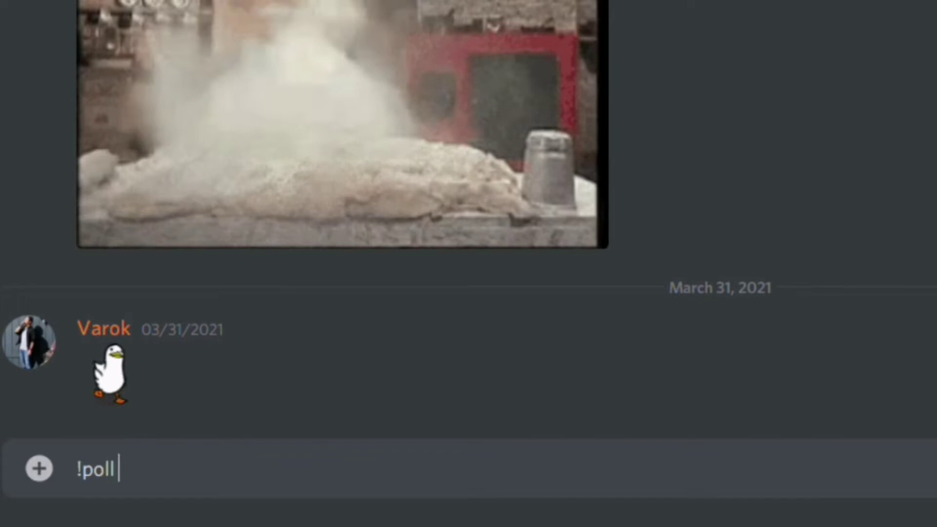
type("[]")
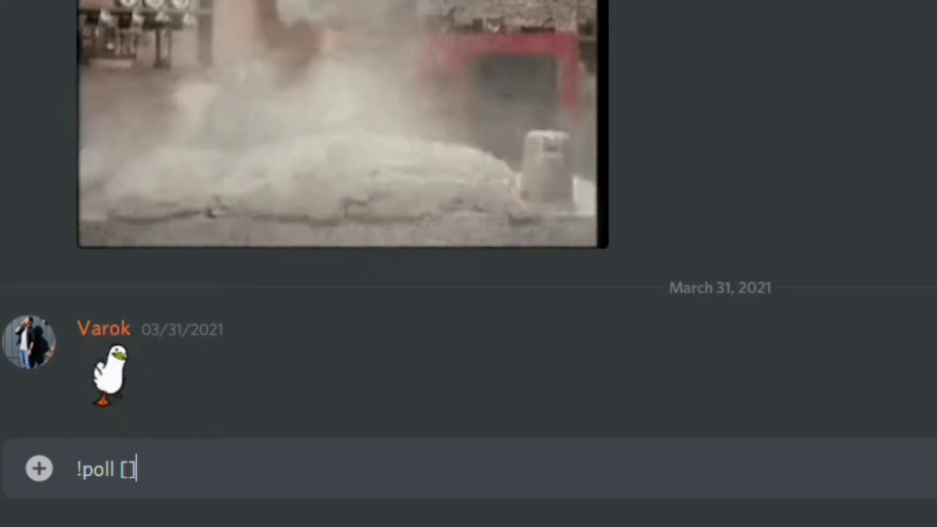
left_click(128, 468)
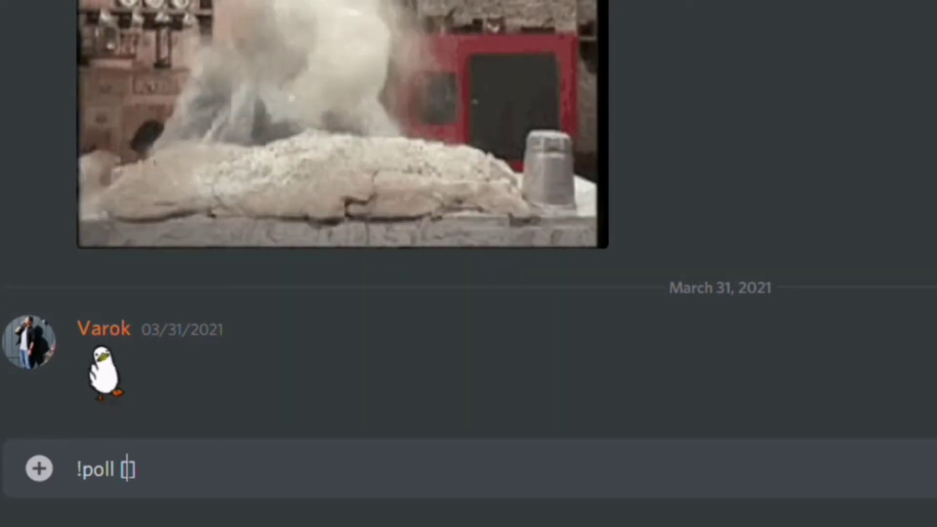
type("Do you like ")
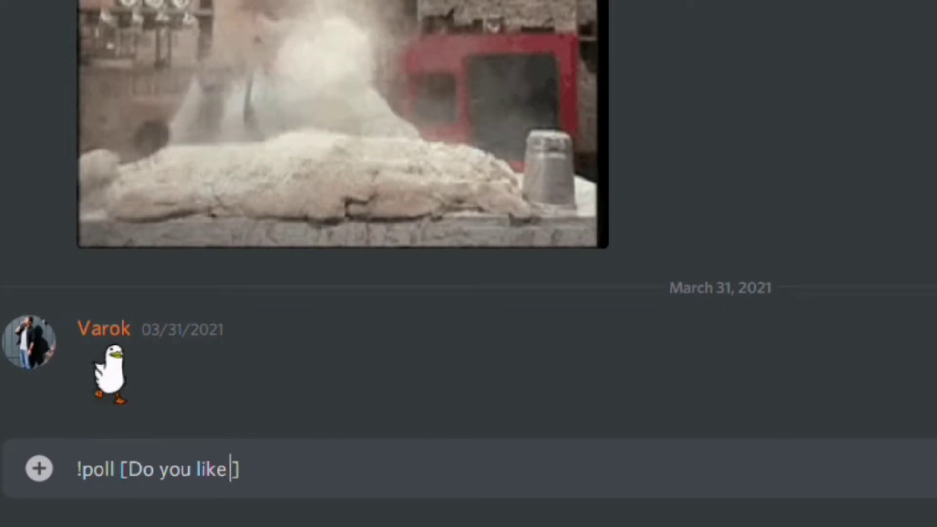
type("Ice icream")
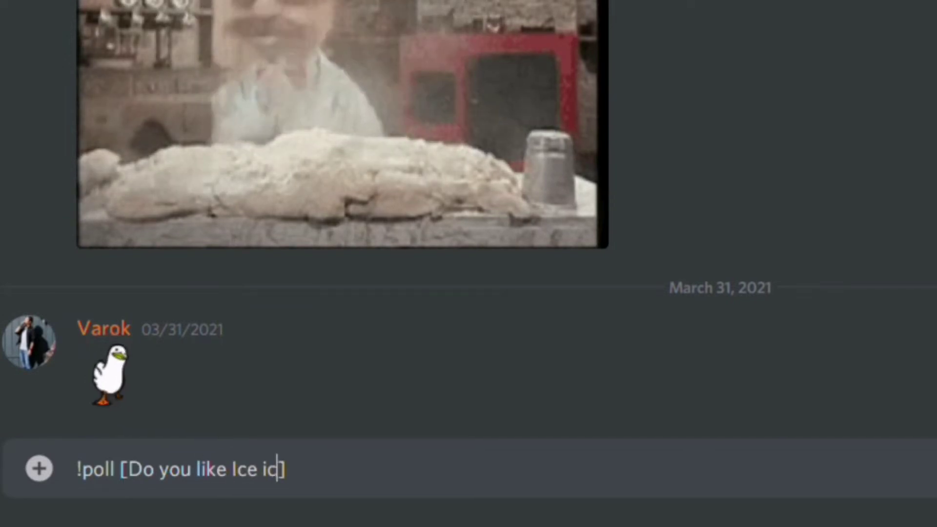
key("Right")
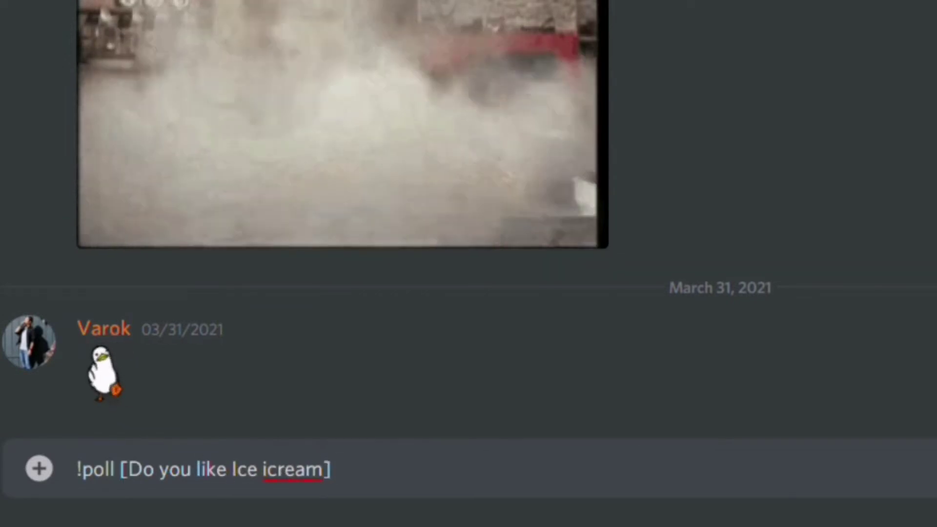
Step: Add a question mark at the end of the bracketed poll question
left_click_drag(141, 469, 323, 469)
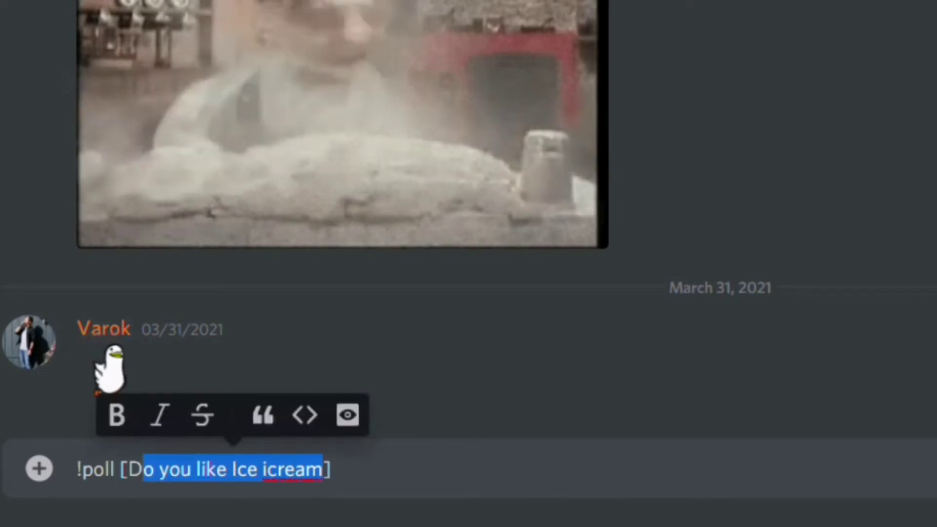
left_click(338, 470)
key("Left")
key("Left")
type("?")
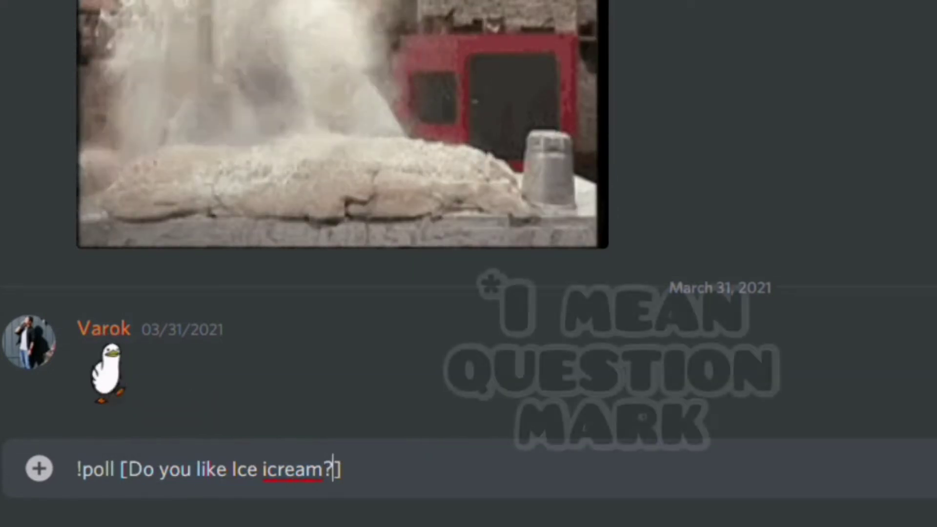
Step: Append the answer options "Yes, No, Maybe" after the bracketed question and send the poll command
key("Right")
key("Right")
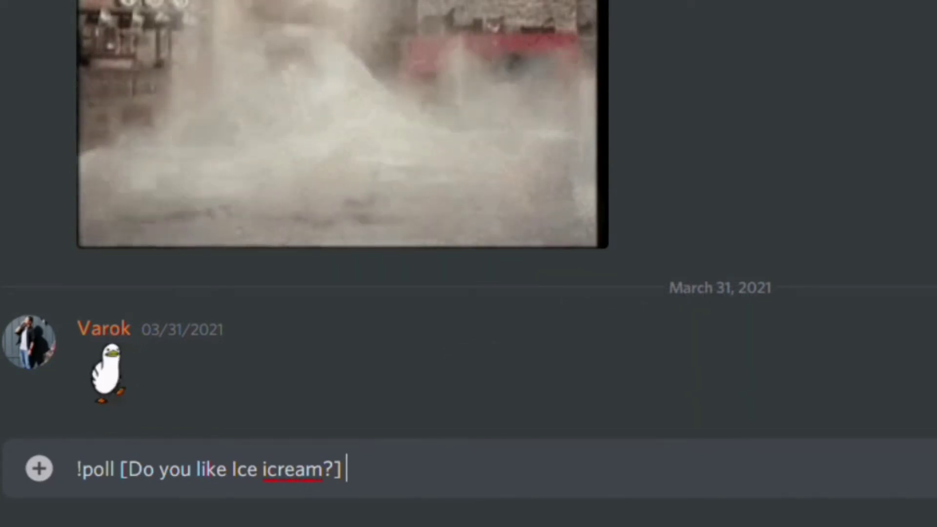
type("Yes, N")
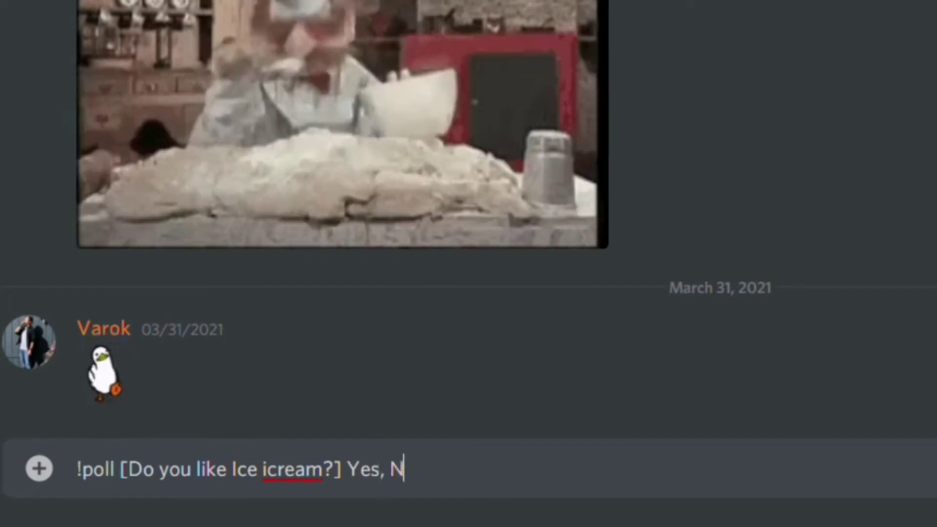
type("o, Maybe")
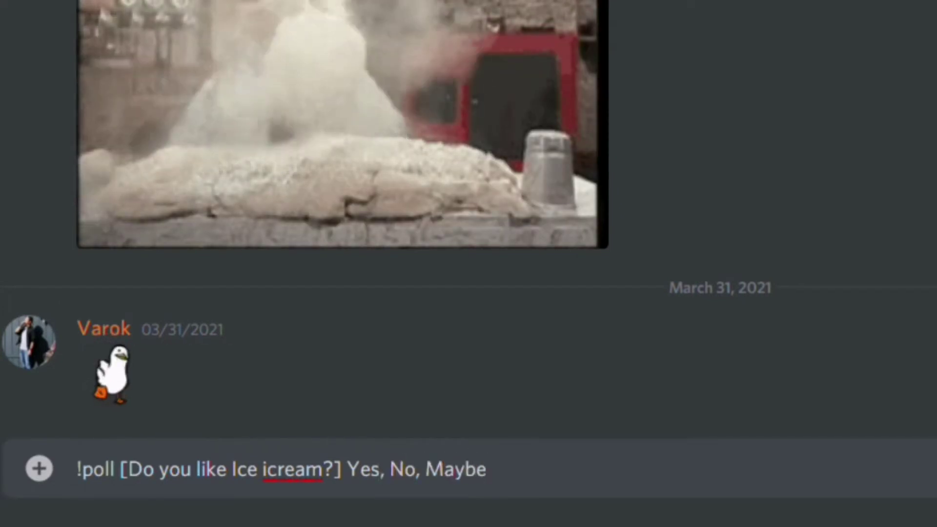
key("Return")
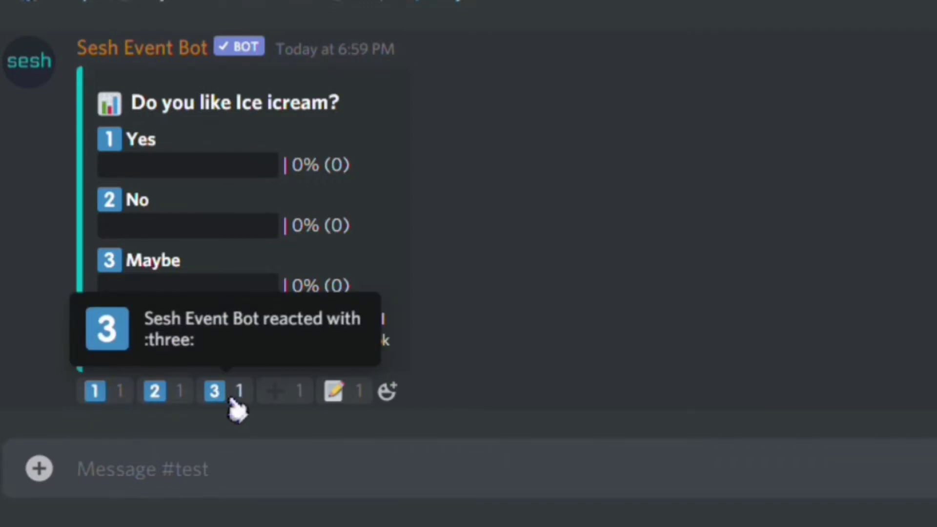
Step: Vote for both Maybe and Yes in the ice cream poll
left_click(232, 395)
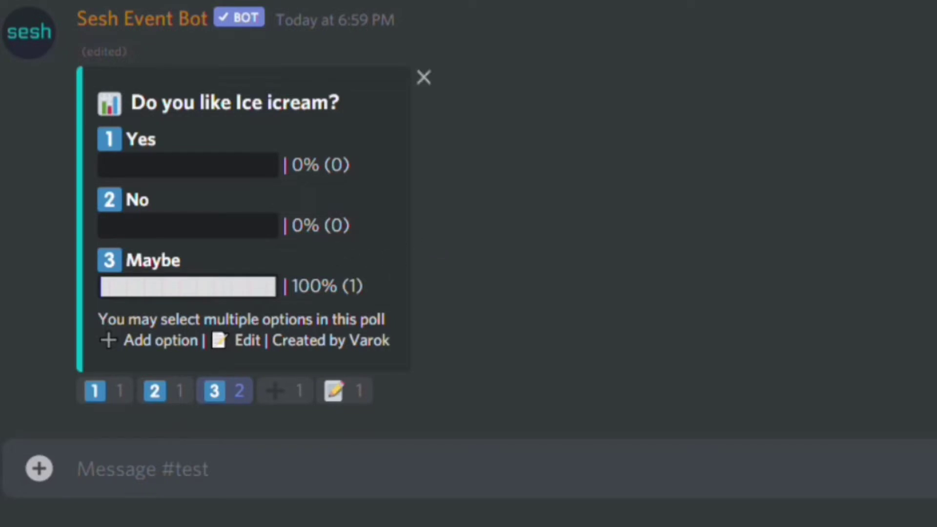
left_click(121, 393)
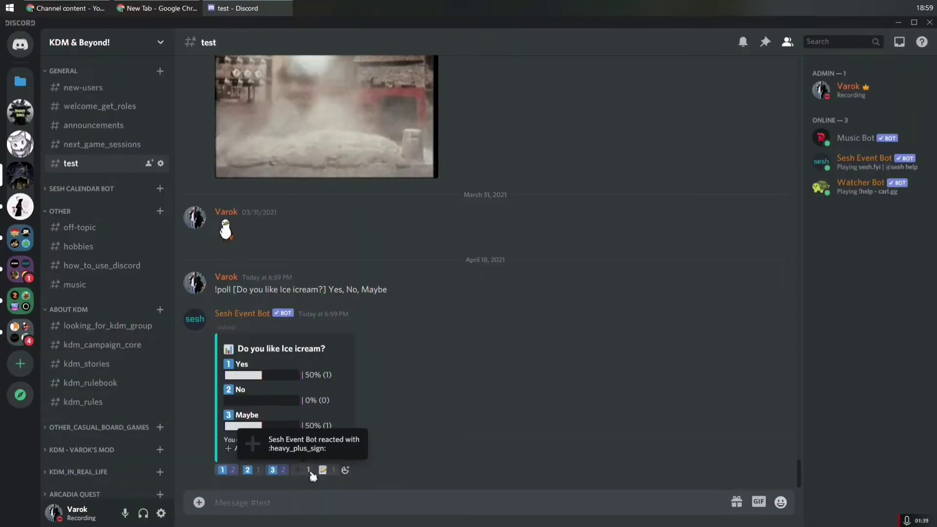
Step: Request an extra option for the ice cream poll and reply "I hate it!" in the sesh bot's direct message
left_click(302, 400)
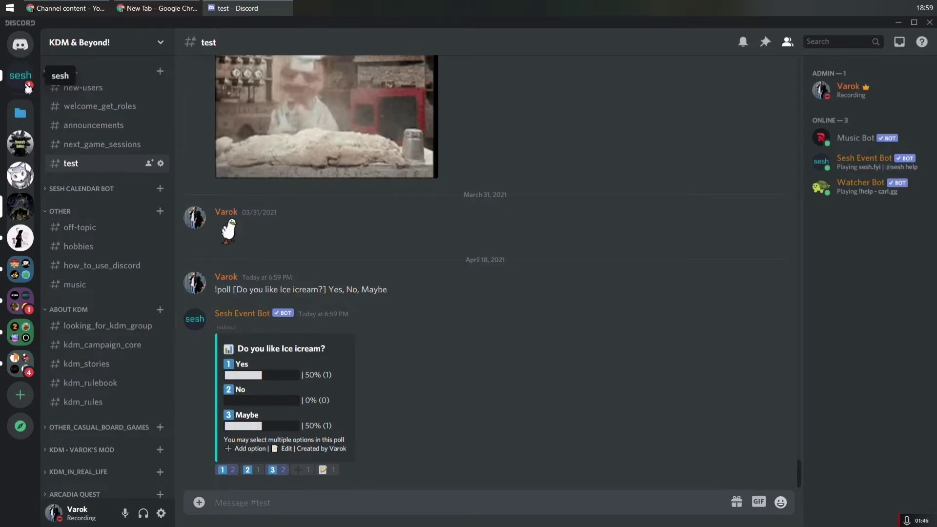
left_click(27, 86)
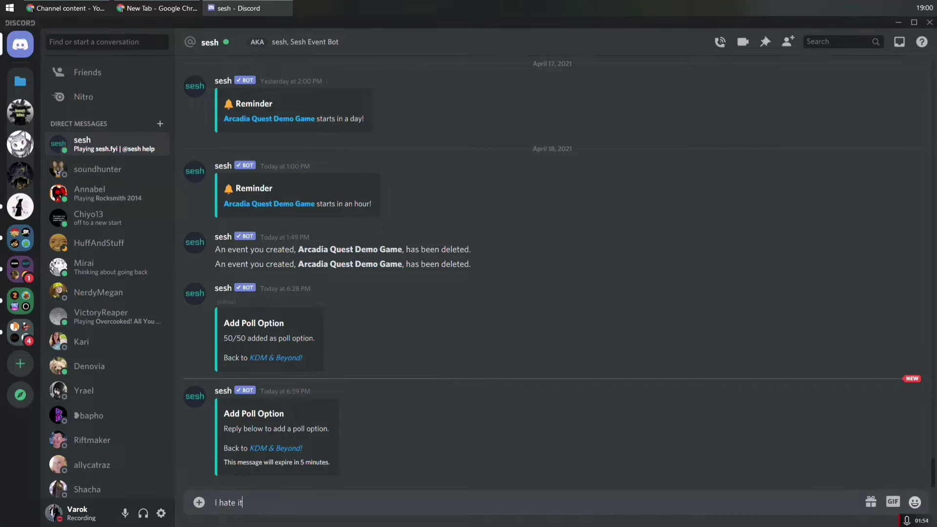
key("Return")
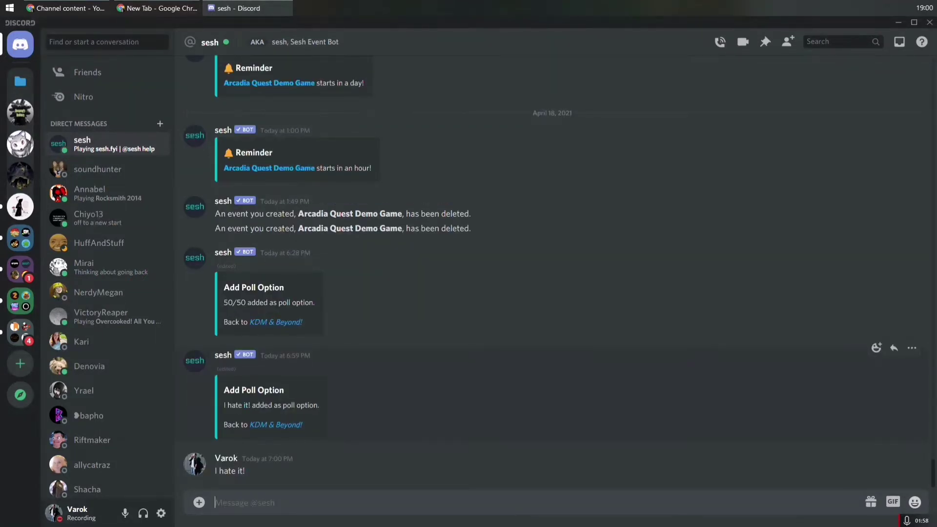
Step: Return to the KDM & Beyond! test channel, vote for the added "I hate it!" option and inspect its author label
left_click(20, 174)
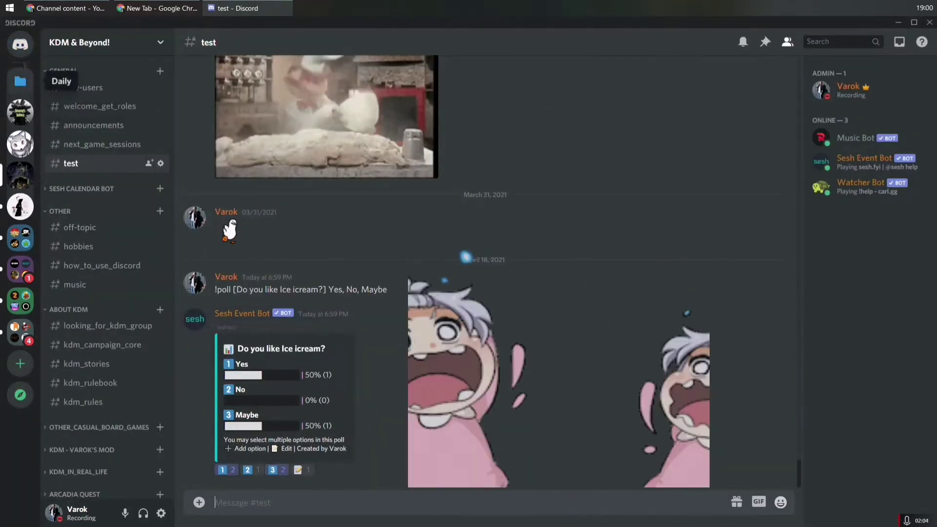
left_click(20, 45)
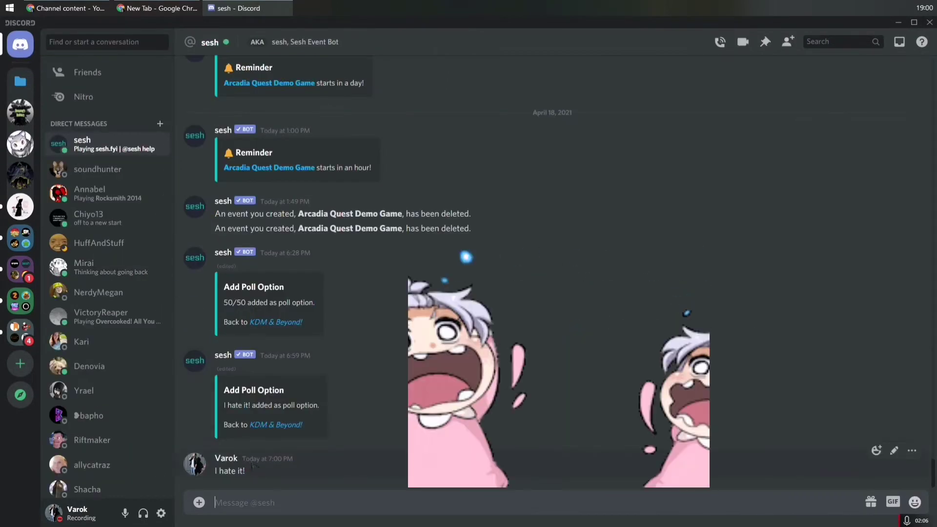
left_click(20, 175)
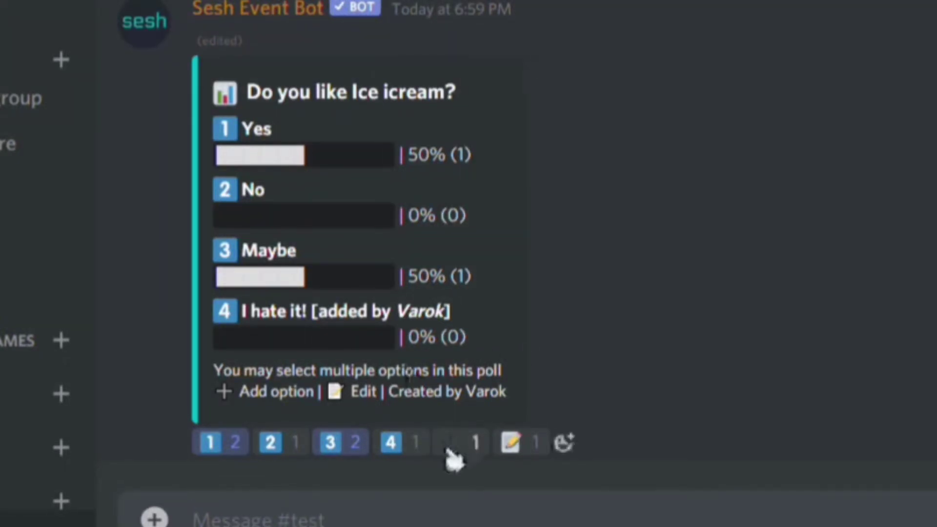
left_click(423, 446)
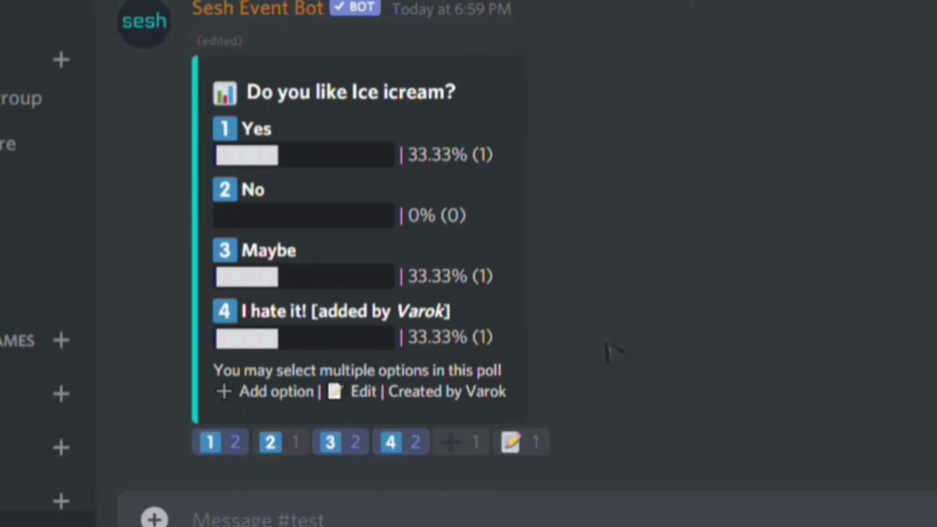
left_click_drag(452, 312, 312, 312)
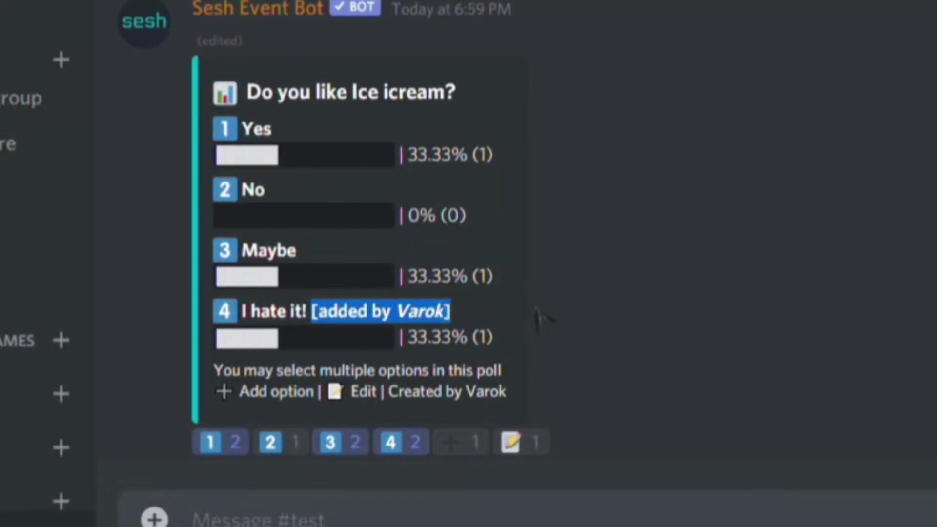
left_click(727, 323)
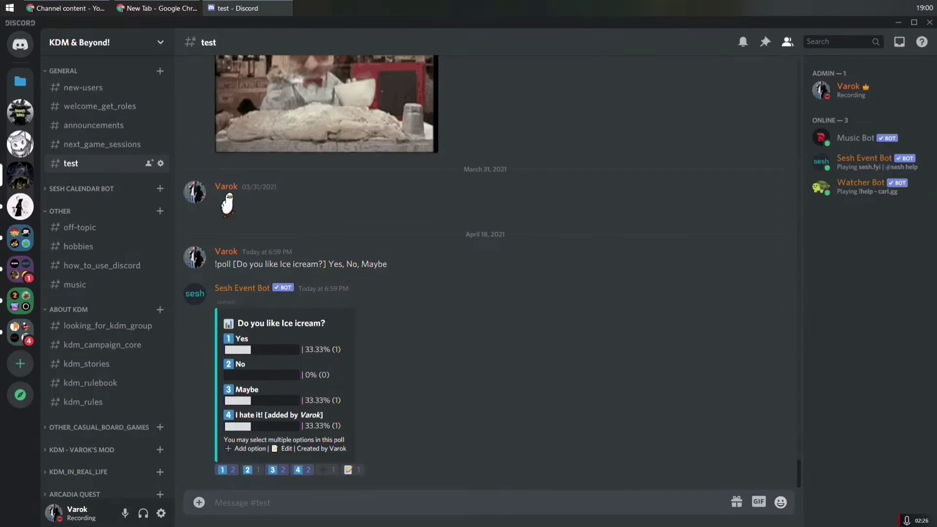
Step: Switch to Chrome, open the sesh.fyi dashboard and start creating a poll for the KDM & Beyond! server
left_click(898, 25)
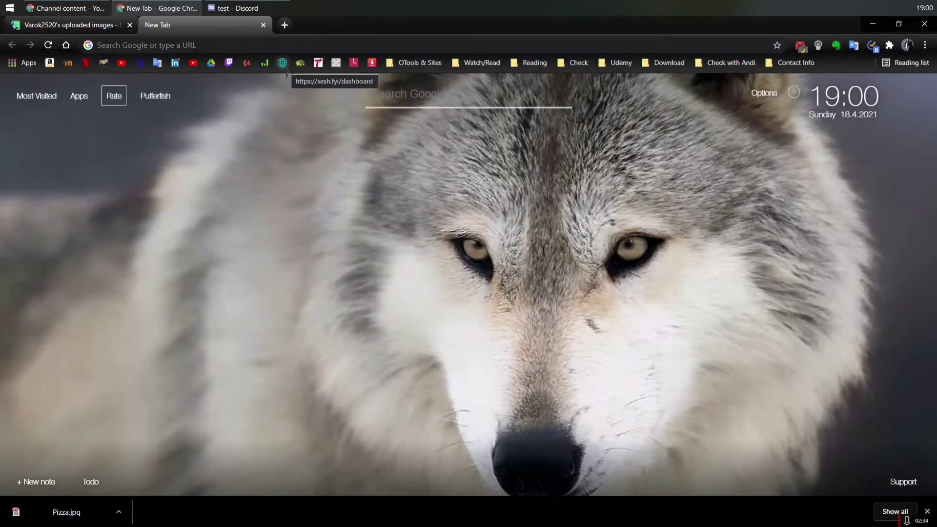
left_click(282, 64)
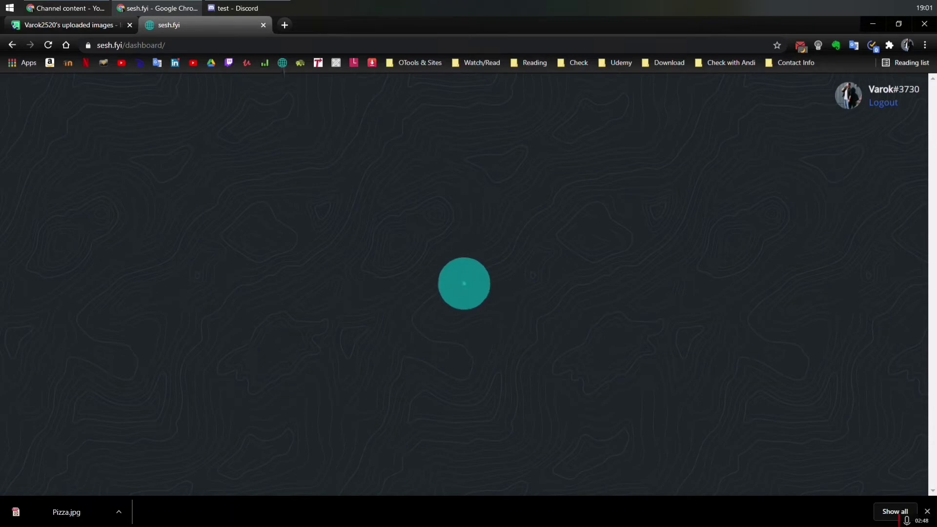
middle_click(282, 63)
left_click(400, 27)
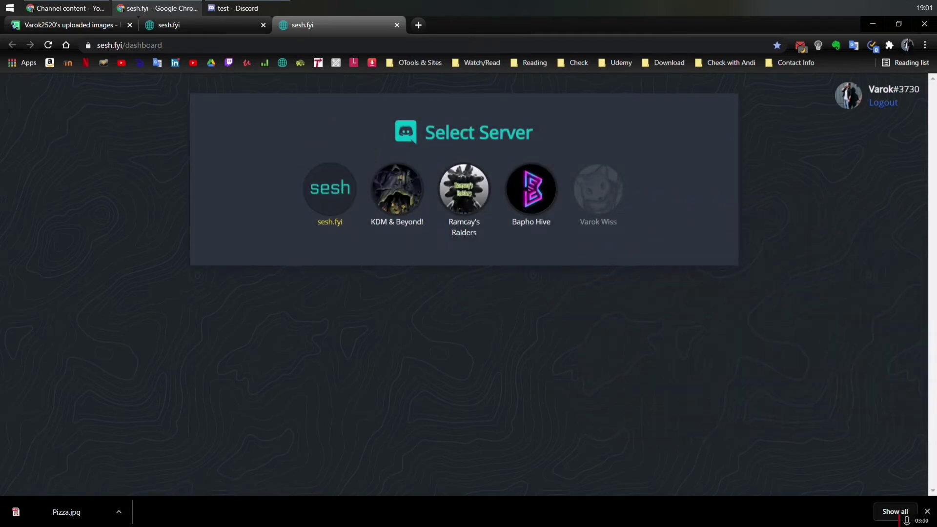
left_click(390, 190)
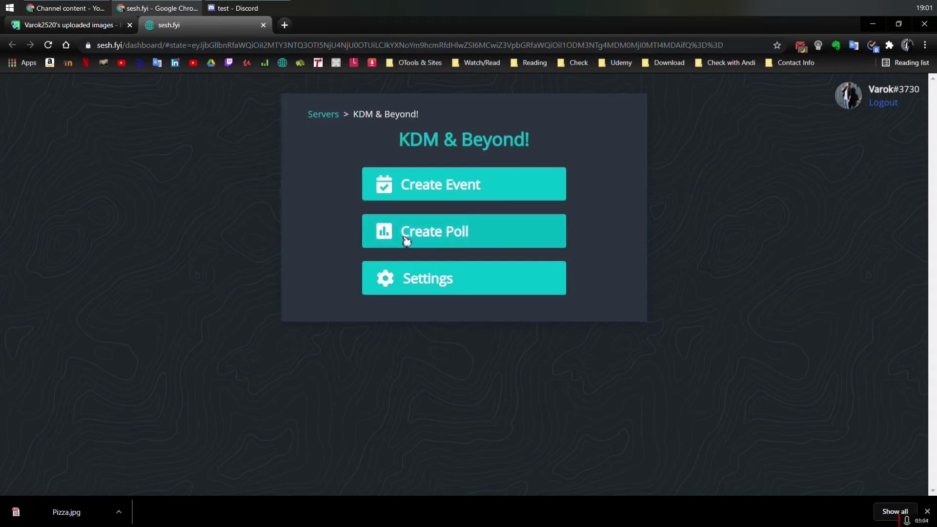
left_click(415, 236)
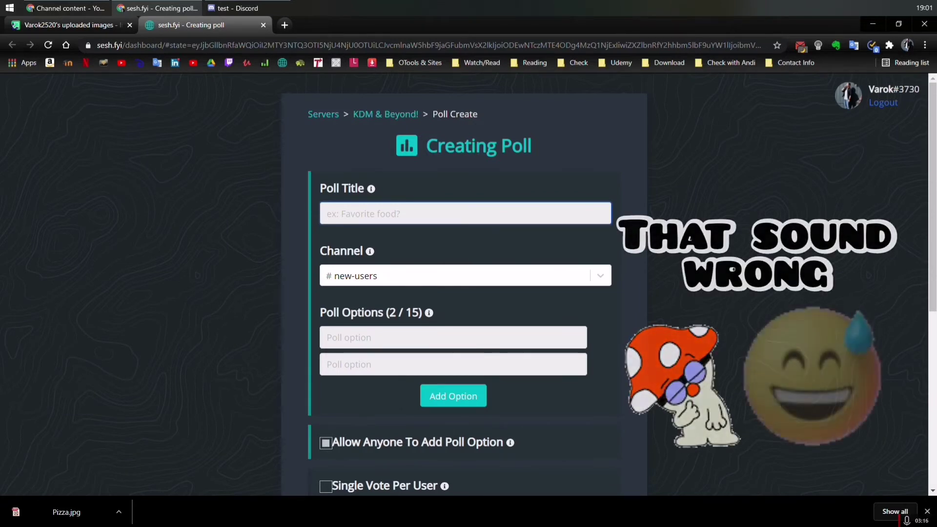
Step: Title the new poll "Do you like Pizza?" and set its channel to test
type("D")
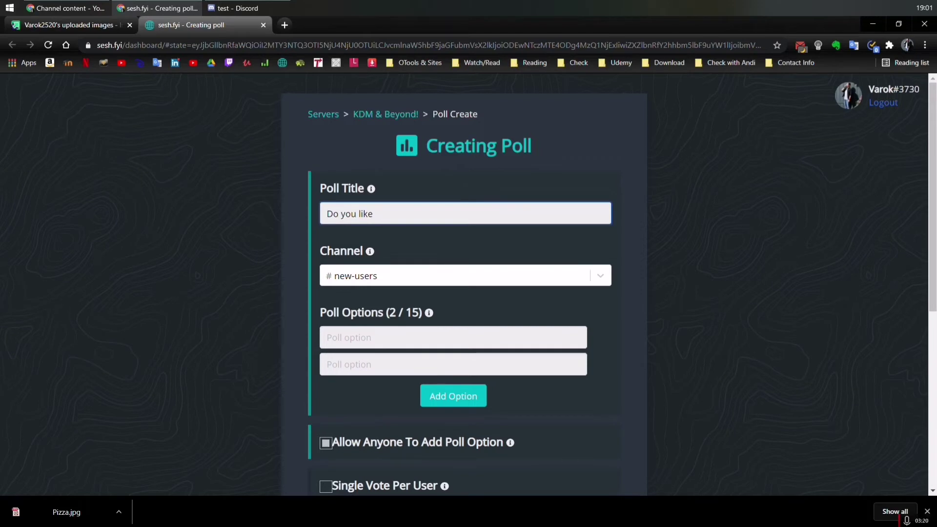
left_click(368, 272)
left_click(391, 408)
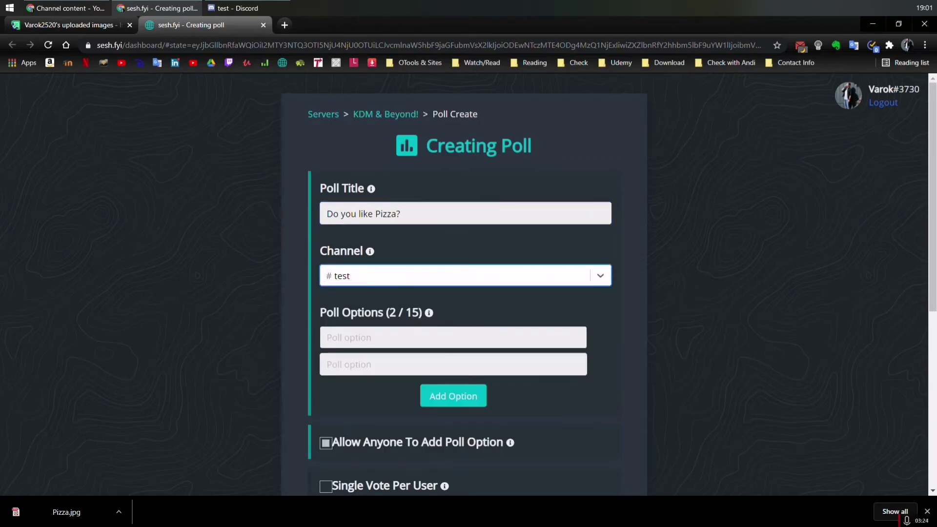
Step: Enter four poll options for the pizza poll: "Yes", "No", "Maybe" and "I love it!"
left_click(341, 337)
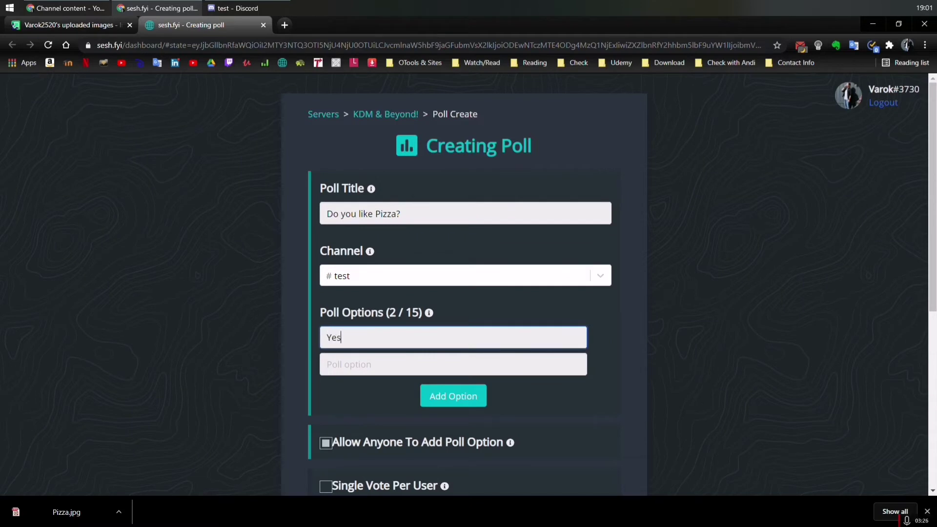
left_click(327, 364)
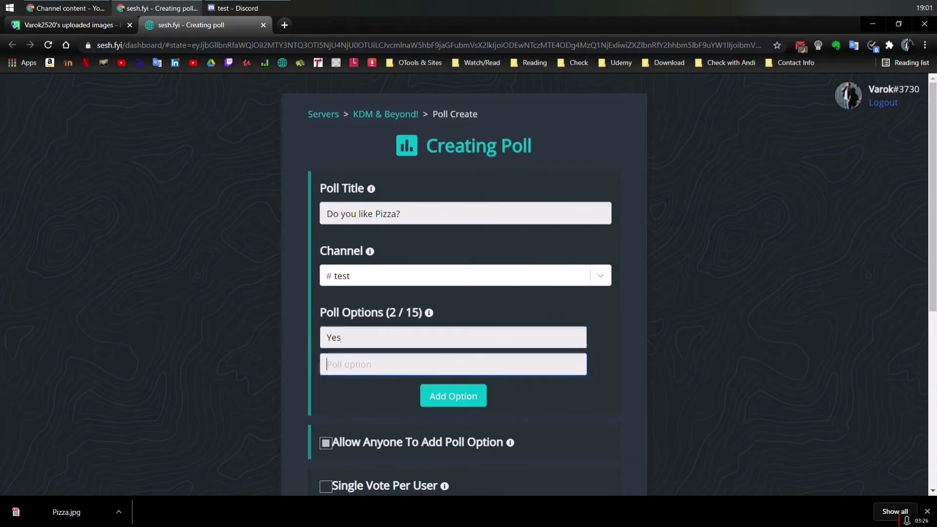
left_click(453, 396)
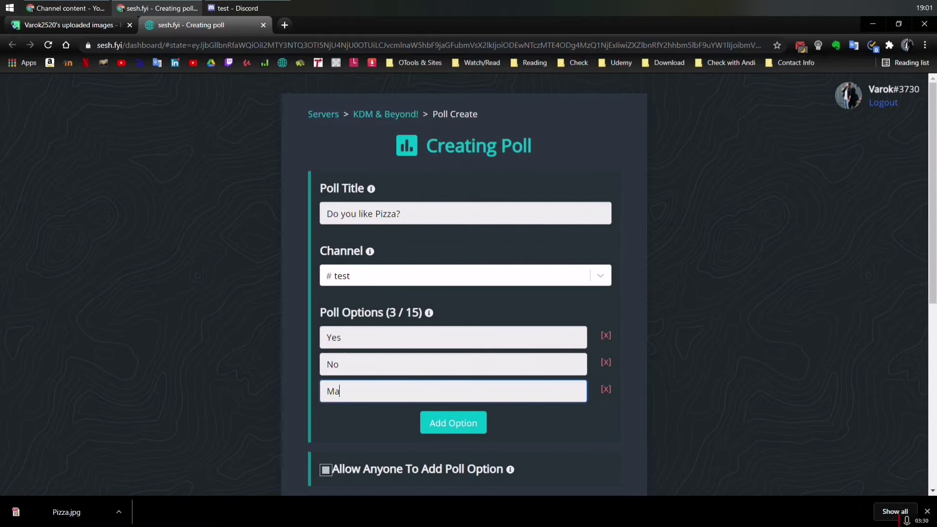
key("Return")
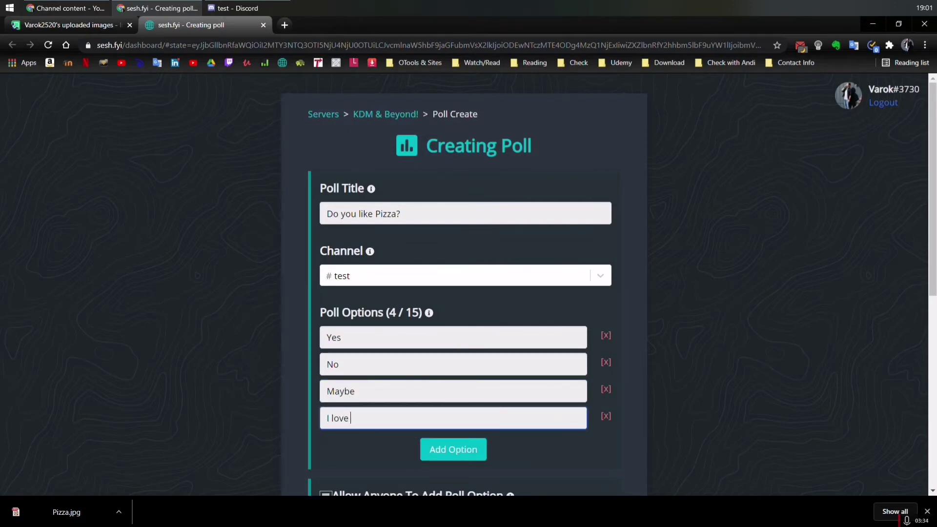
Step: Disable the permission for anyone to add poll options and enable it again
scroll(353, 346, "down", 5)
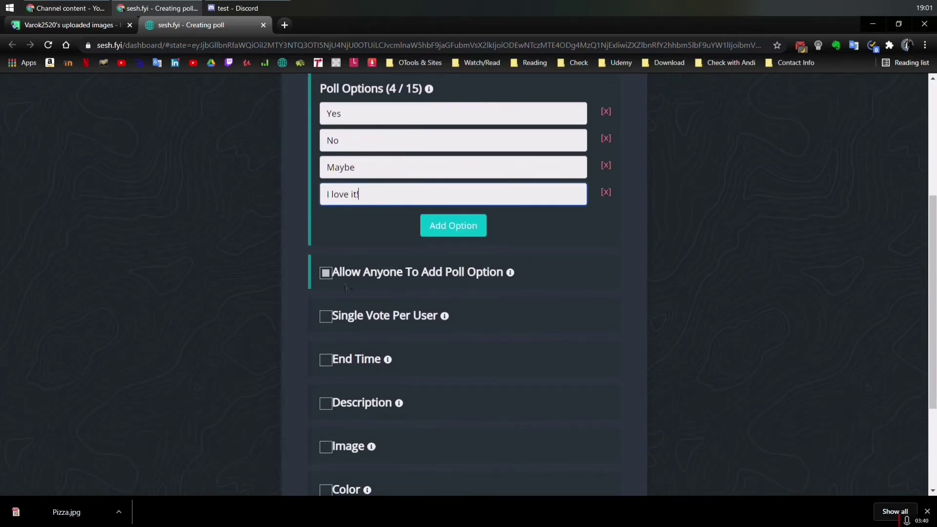
left_click(326, 274)
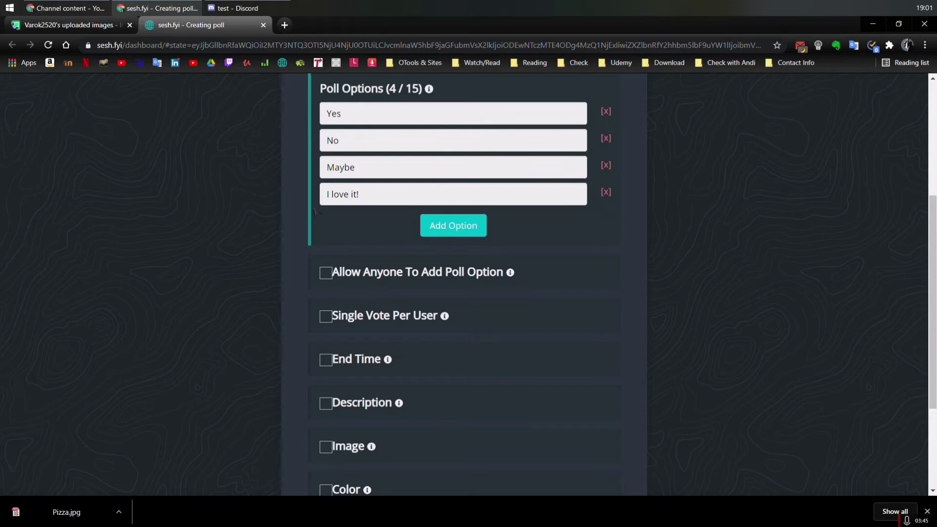
left_click(326, 276)
Step: Try an end time of "5 hours" for the poll, clear it and disable the end time again
left_click(328, 361)
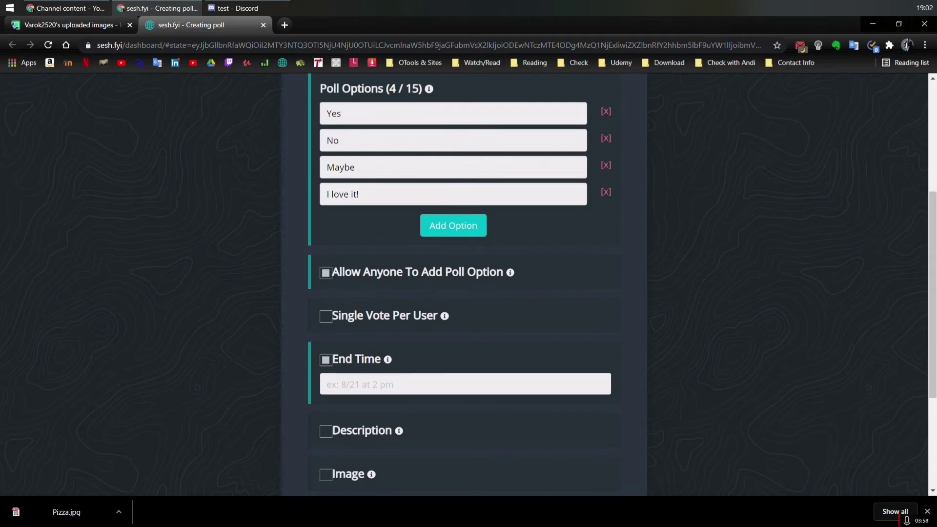
left_click(342, 385)
type("5 hours")
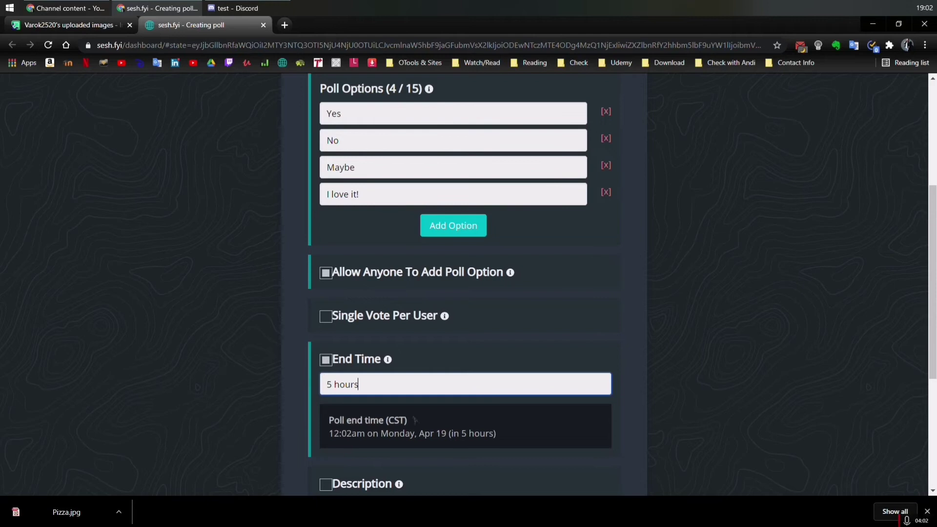
key("ctrl+a")
key("BackSpace")
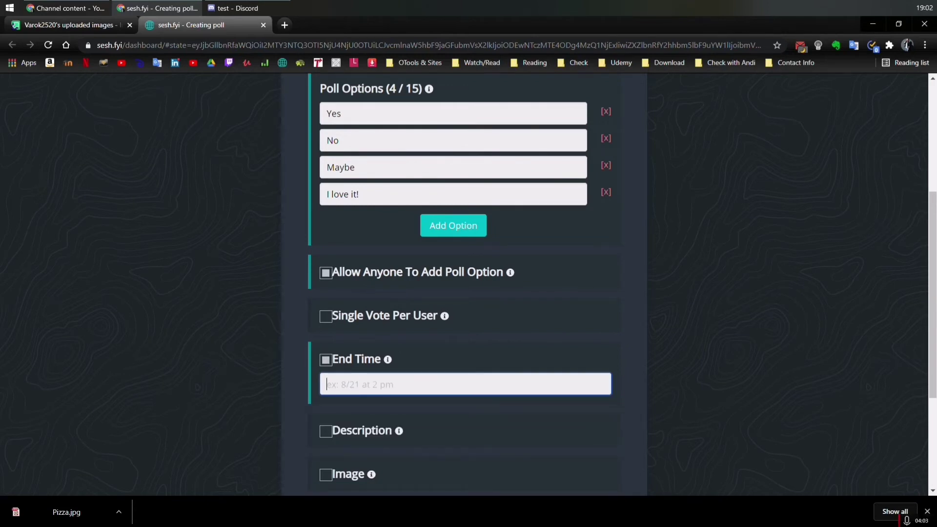
left_click(326, 361)
Step: Enable the poll description and write "Let's see how many people we have to order pizza"
scroll(365, 383, "down", 1)
left_click(326, 347)
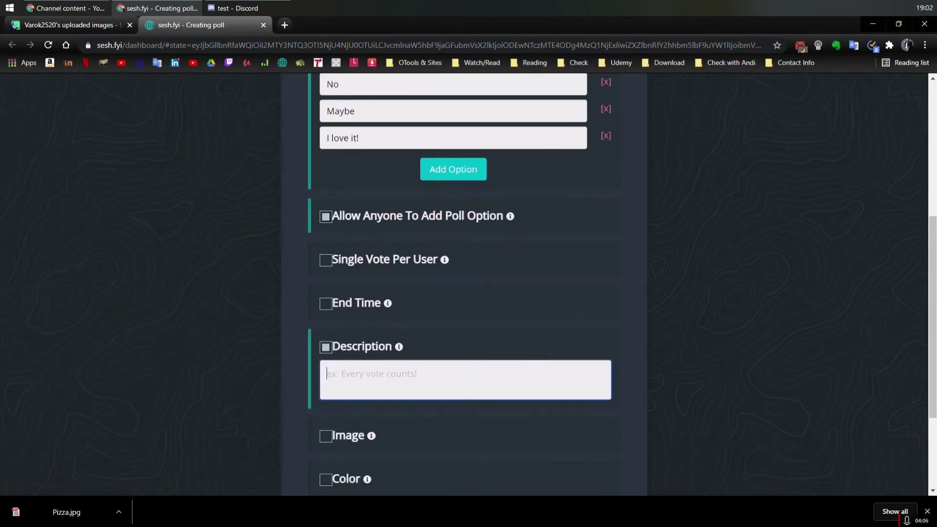
type("Let see")
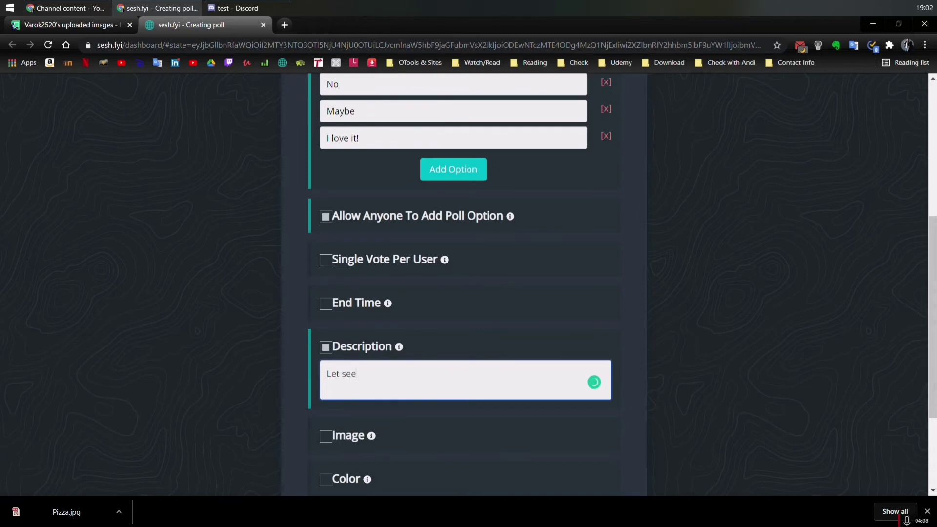
key("BackSpace")
key("BackSpace")
key("BackSpace")
key("BackSpace")
type("S")
key("BackSpace")
type("'s see how many people we have ")
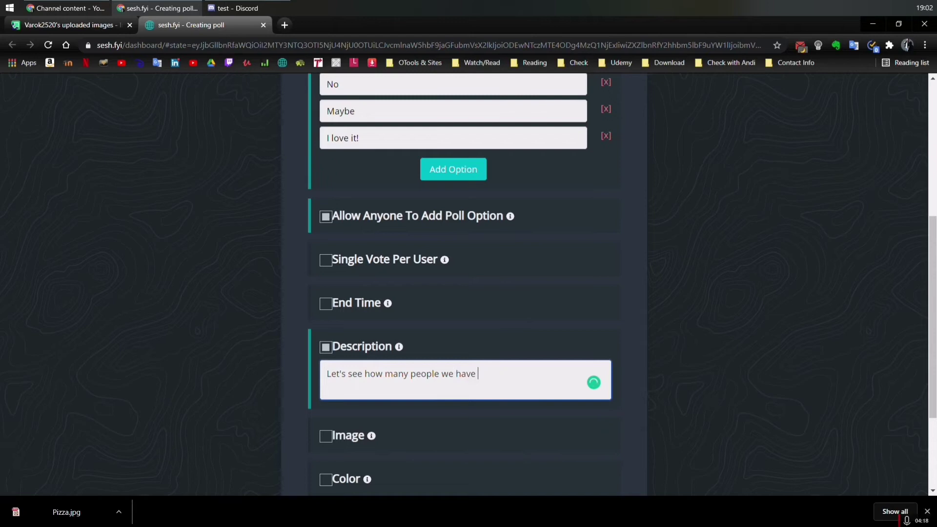
type("to order pizza")
scroll(327, 322, "down", 2)
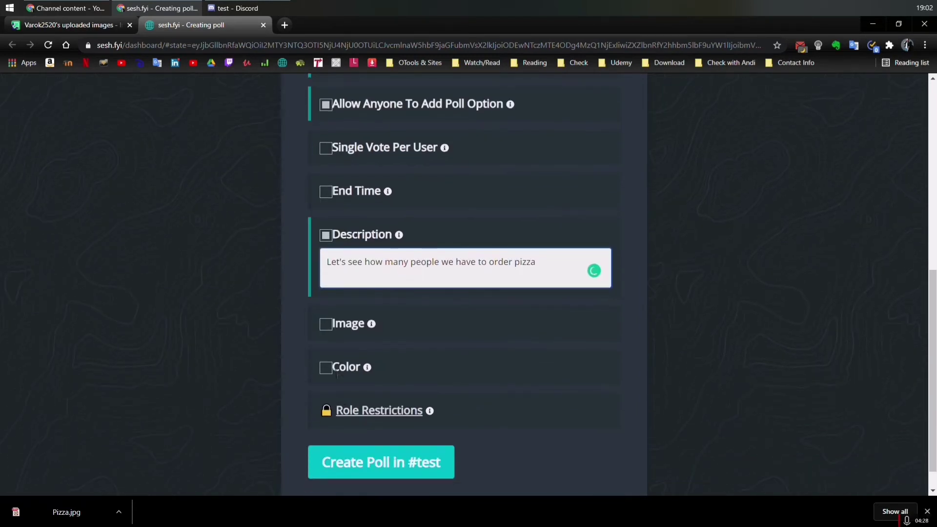
left_click(326, 324)
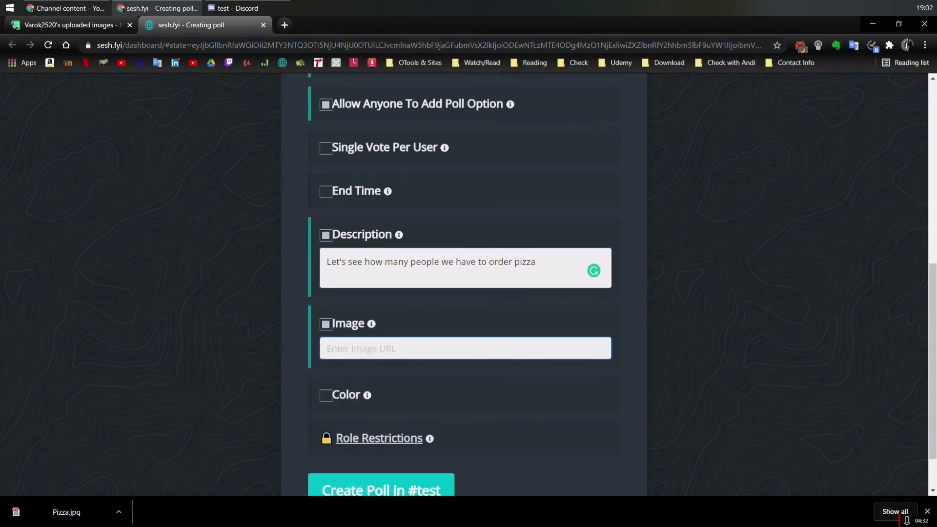
key("ctrl+shift+v")
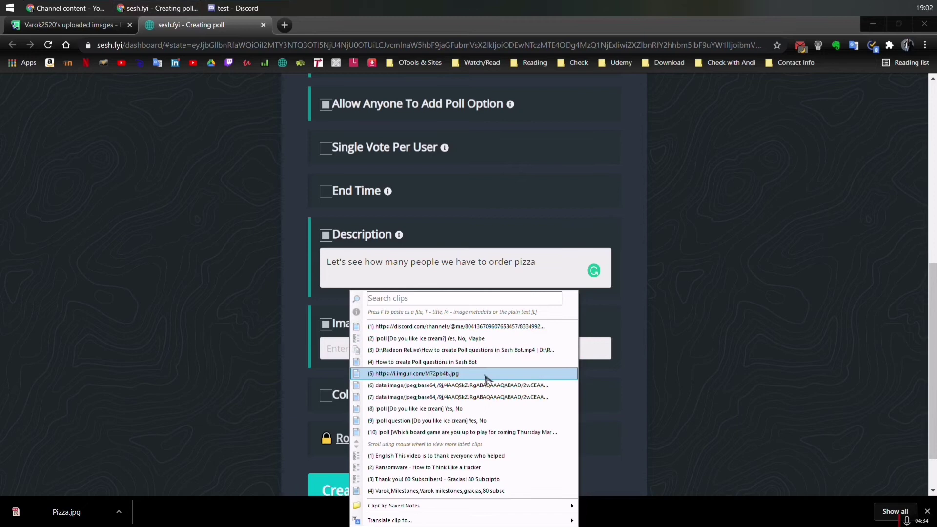
left_click(485, 374)
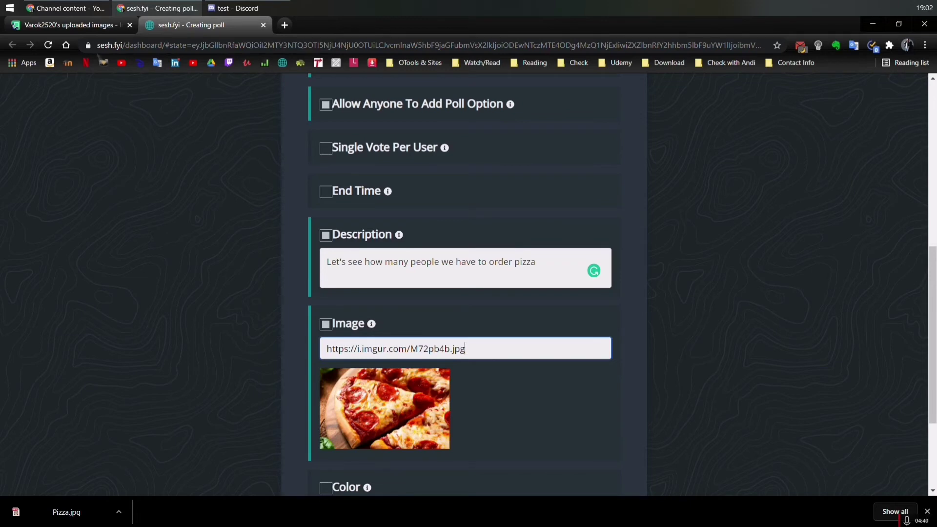
Step: Upload the downloaded Pizza.jpg to the imgur image library and copy the uploaded image's direct link
left_click(87, 25)
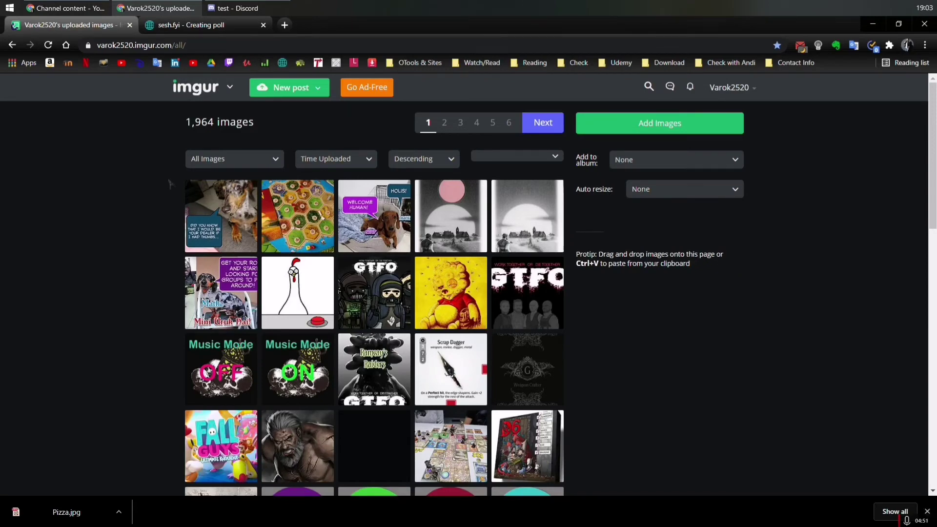
left_click_drag(66, 512, 254, 242)
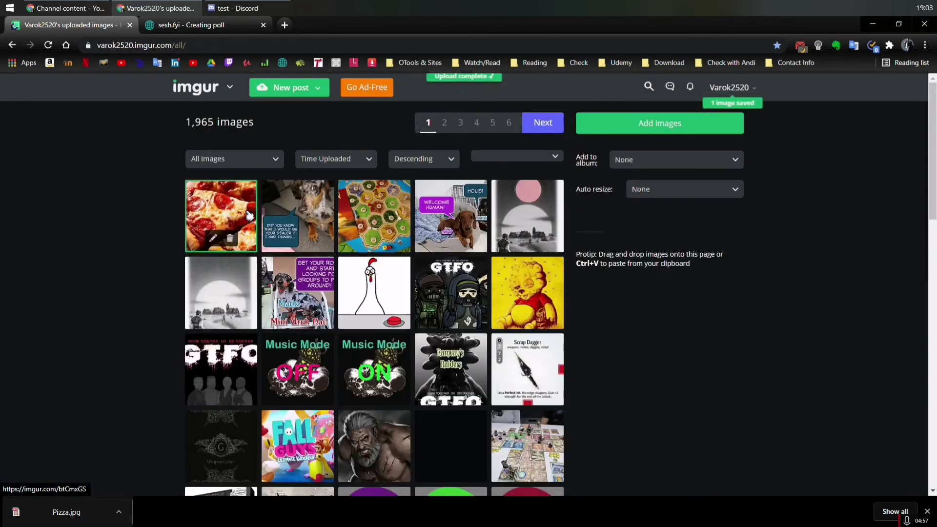
left_click(249, 215)
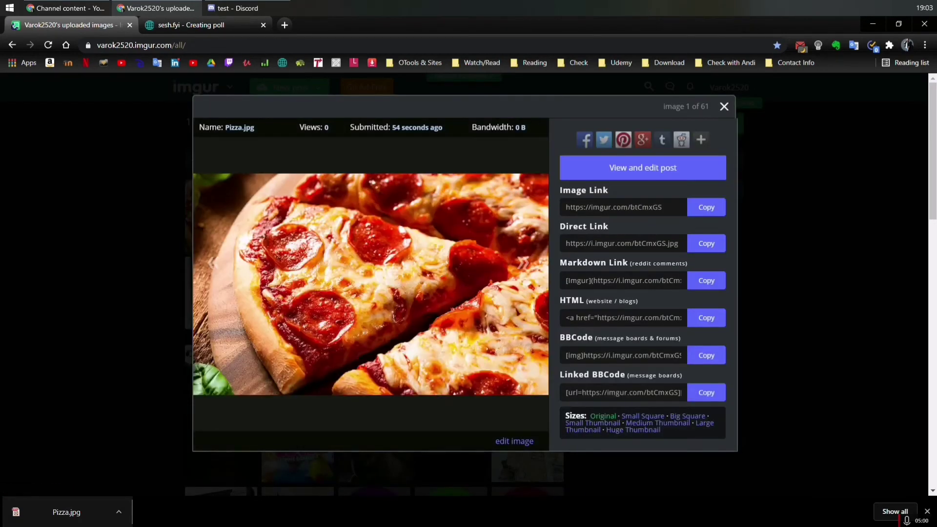
left_click(704, 241)
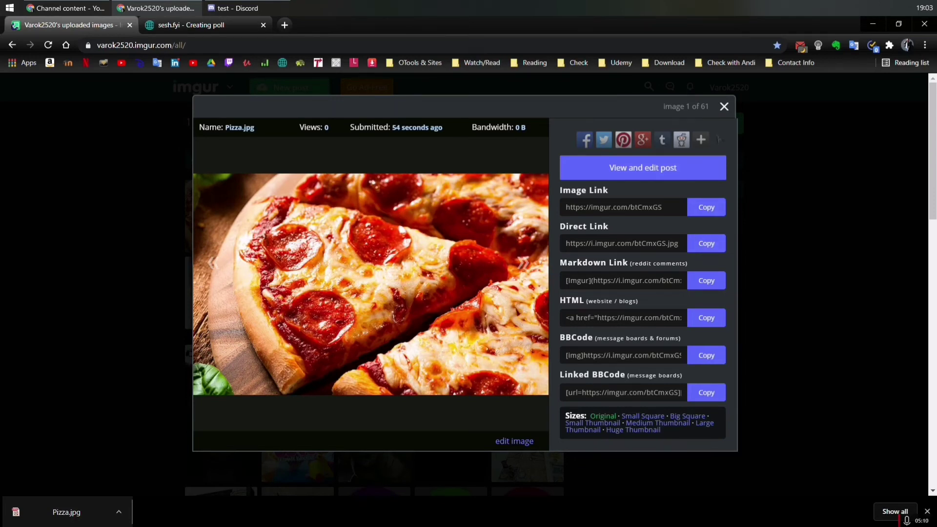
left_click(706, 243)
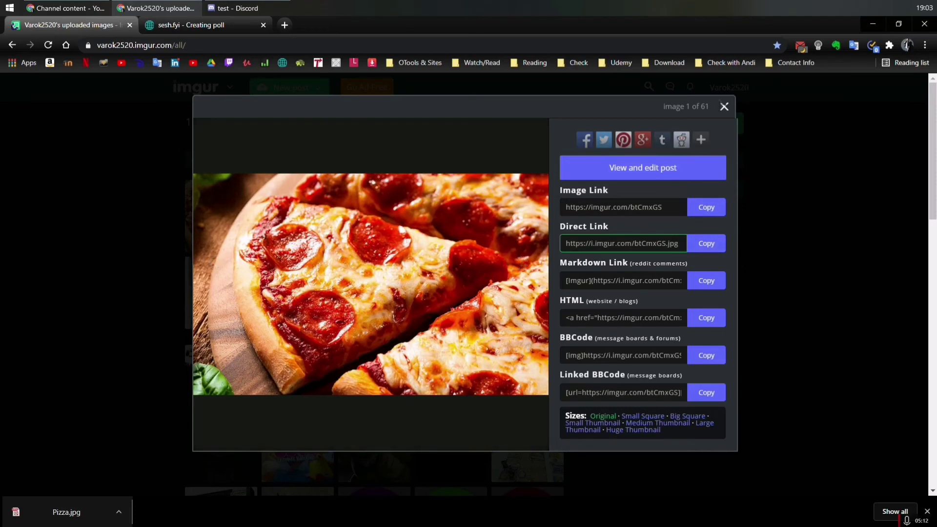
left_click(724, 107)
mouse_move(724, 103)
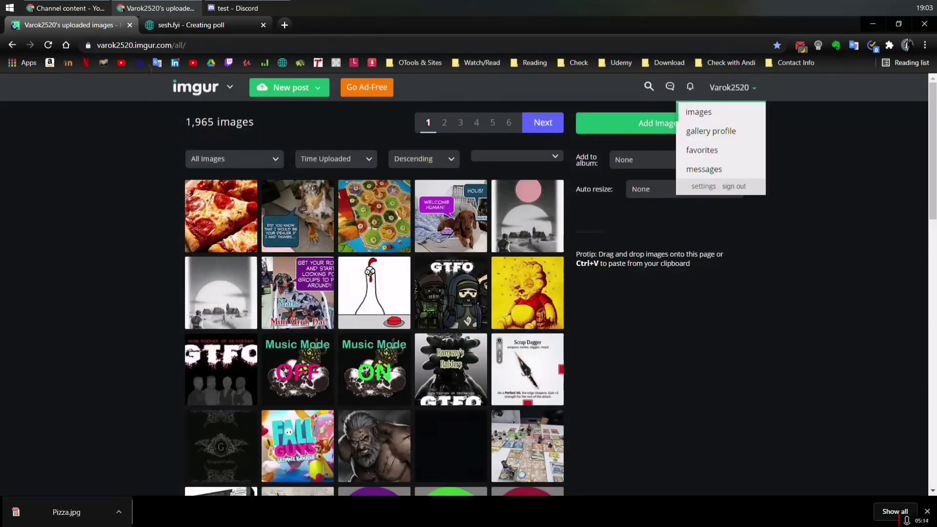
key("ctrl+Tab")
key("ctrl+a")
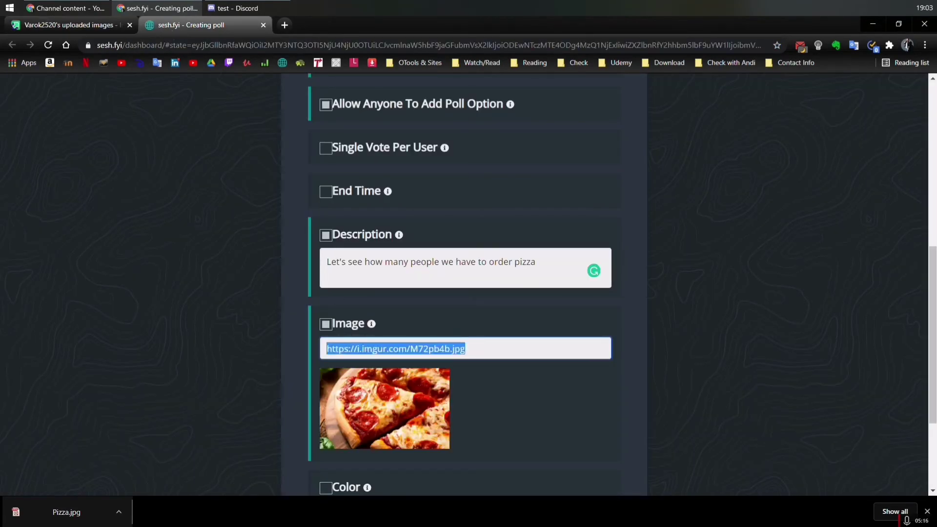
key("ctrl+v")
Step: Try the image URL without its .jpg extension and restore the full link
scroll(486, 374, "down", 3)
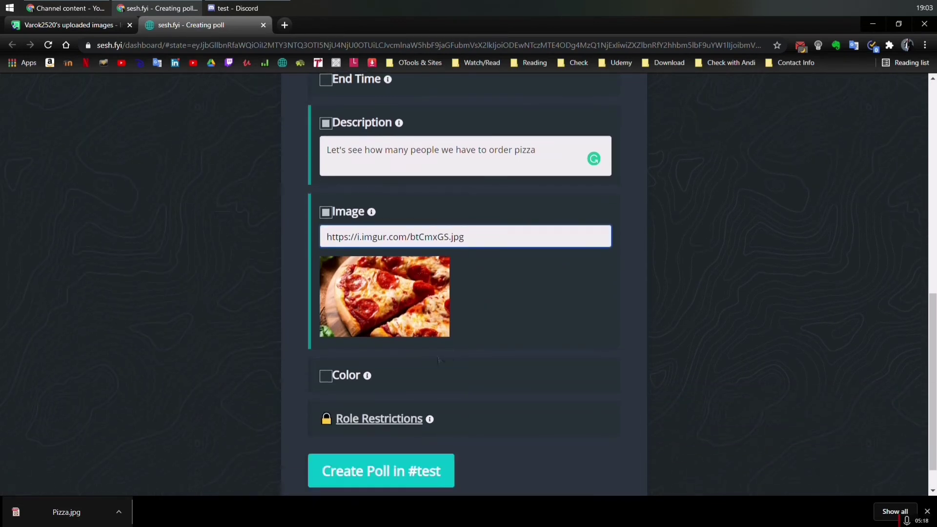
key("BackSpace")
key("BackSpace")
key("BackSpace")
key("BackSpace")
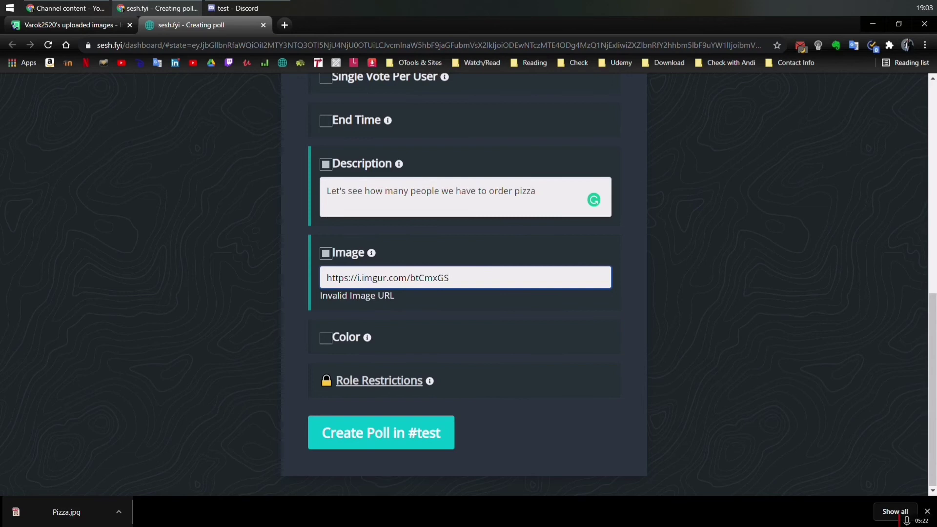
key("ctrl+a")
key("ctrl+v")
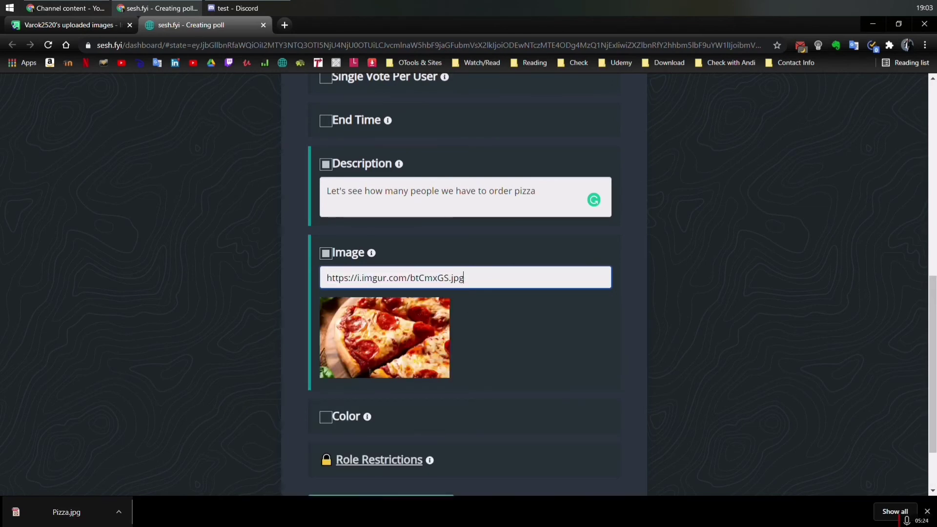
Step: Enable a custom poll color, set it to magenta C93090 and create the poll in #test
left_click(326, 416)
scroll(334, 395, "down", 4)
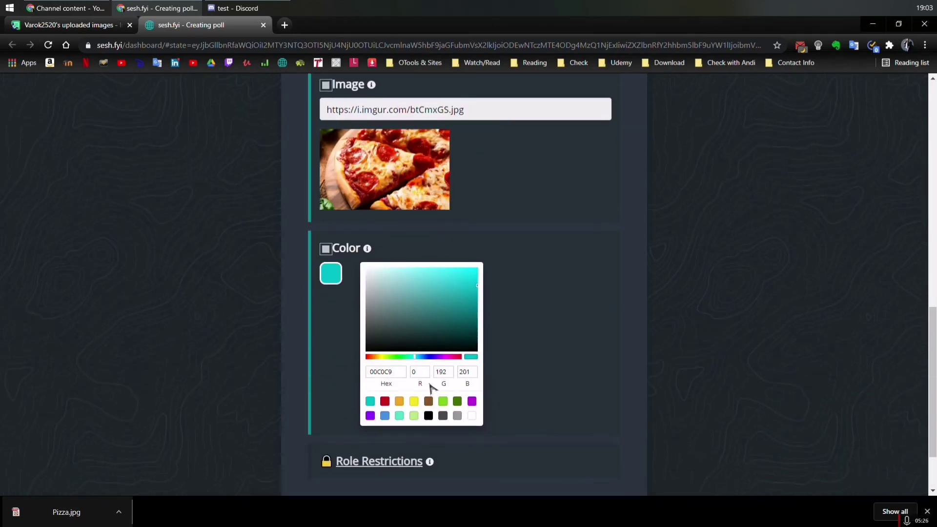
left_click(452, 356)
left_click(450, 286)
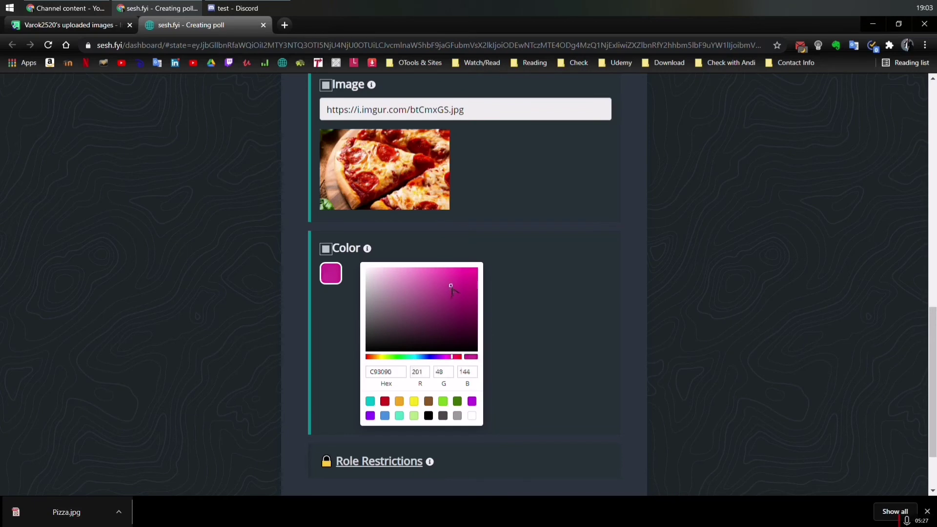
left_click(544, 300)
scroll(545, 301, "up", 1)
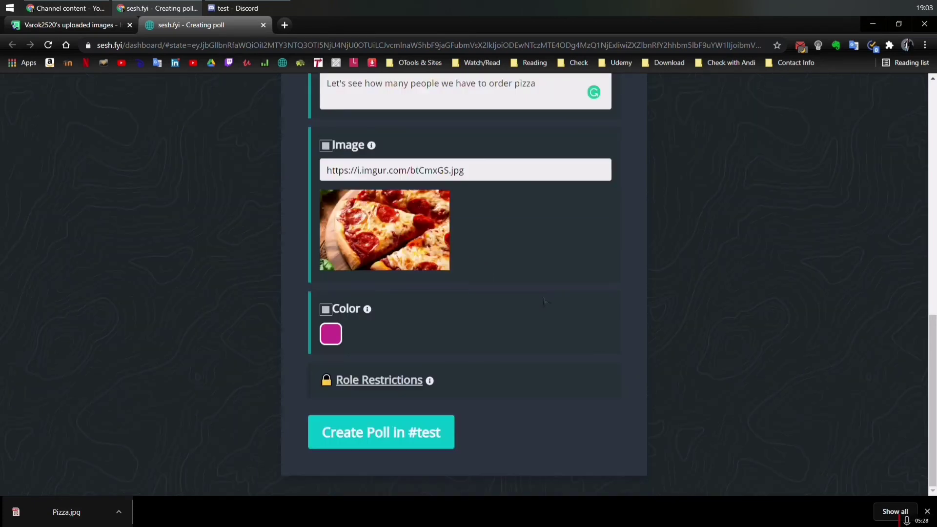
left_click(437, 441)
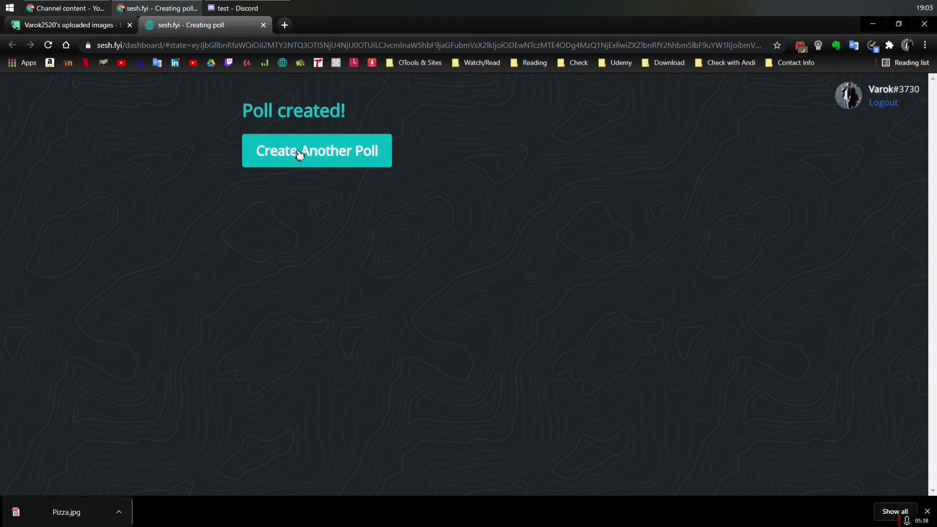
Step: Switch to Discord, compare the pizza poll with the ice cream poll in the test channel and vote Yes on pizza
left_click(226, 11)
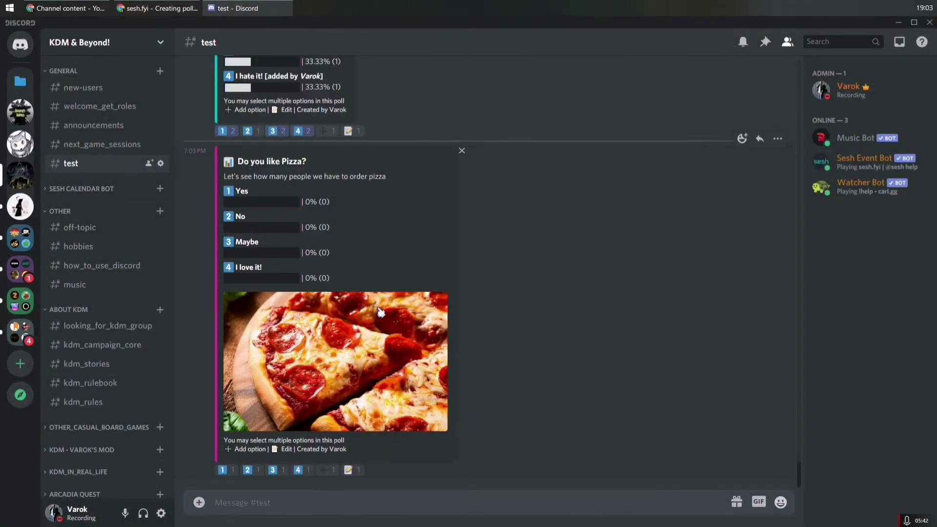
scroll(441, 302, "up", 4)
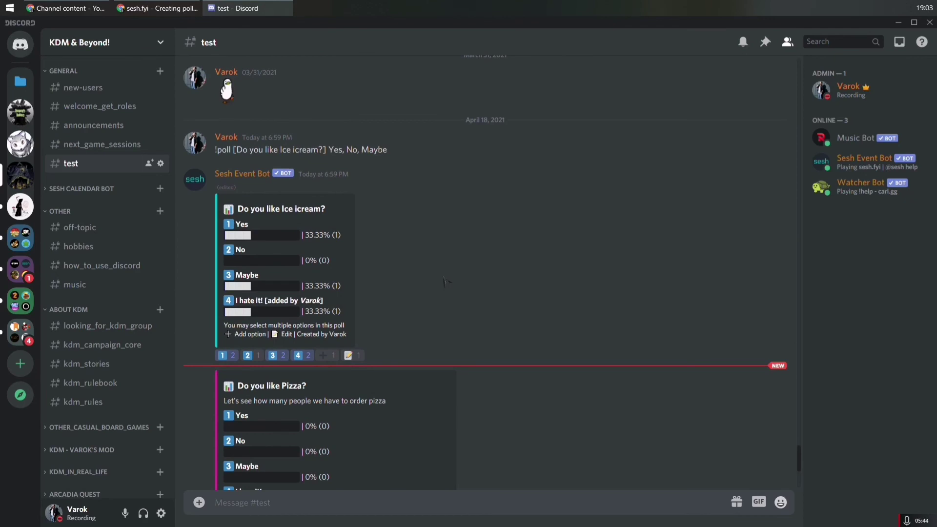
scroll(441, 303, "down", 2)
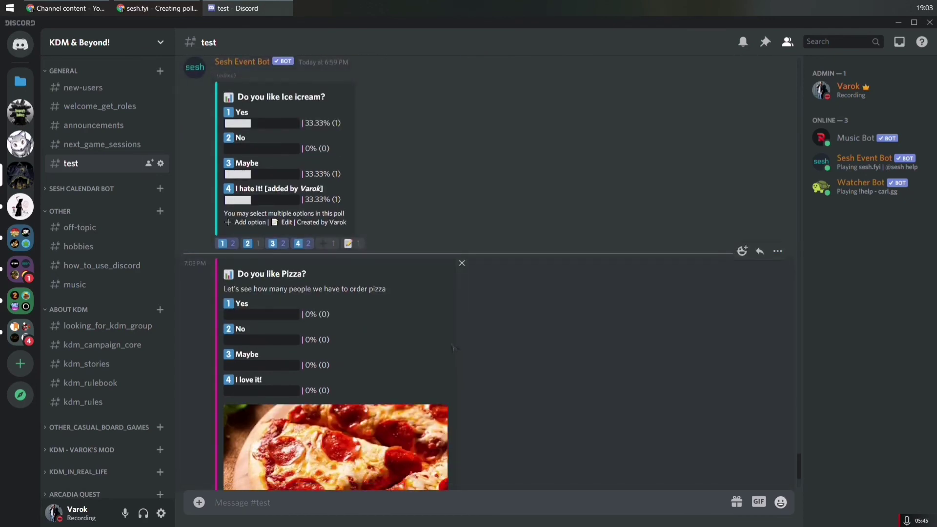
scroll(453, 347, "down", 1)
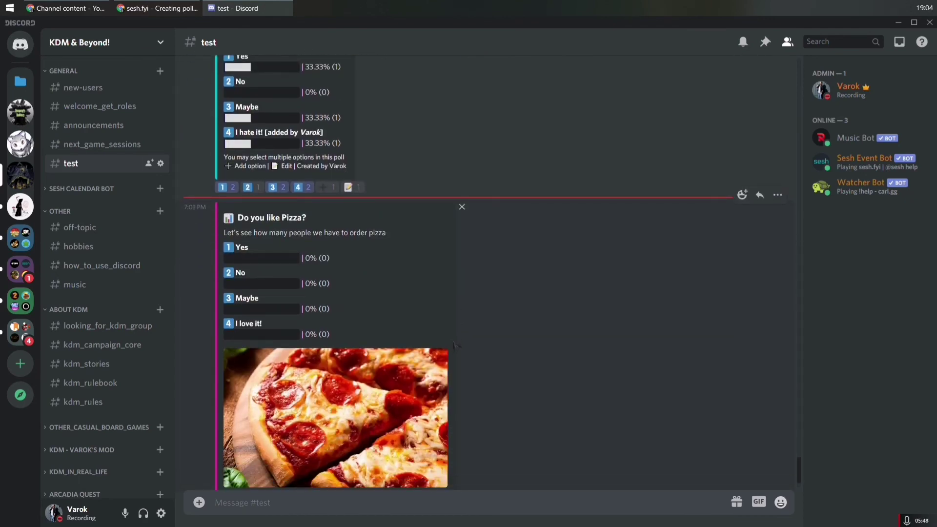
scroll(452, 345, "down", 1)
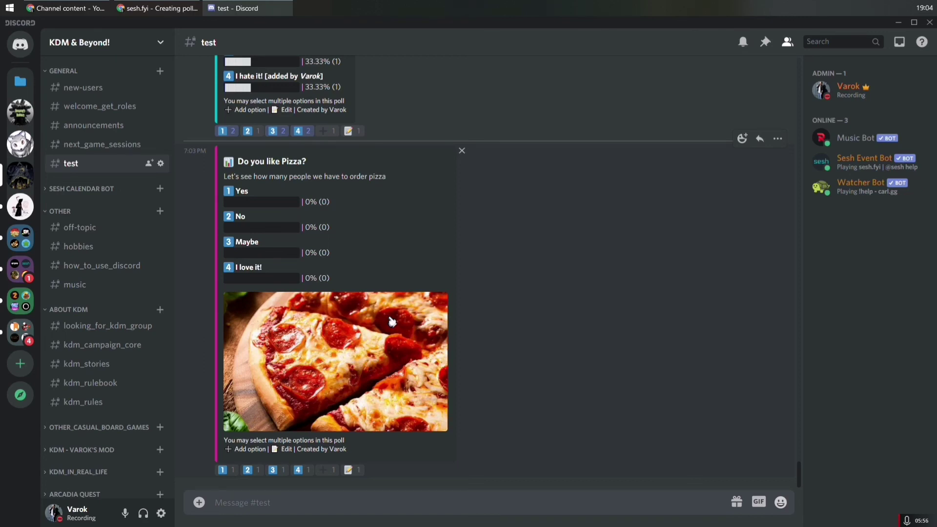
left_click(226, 471)
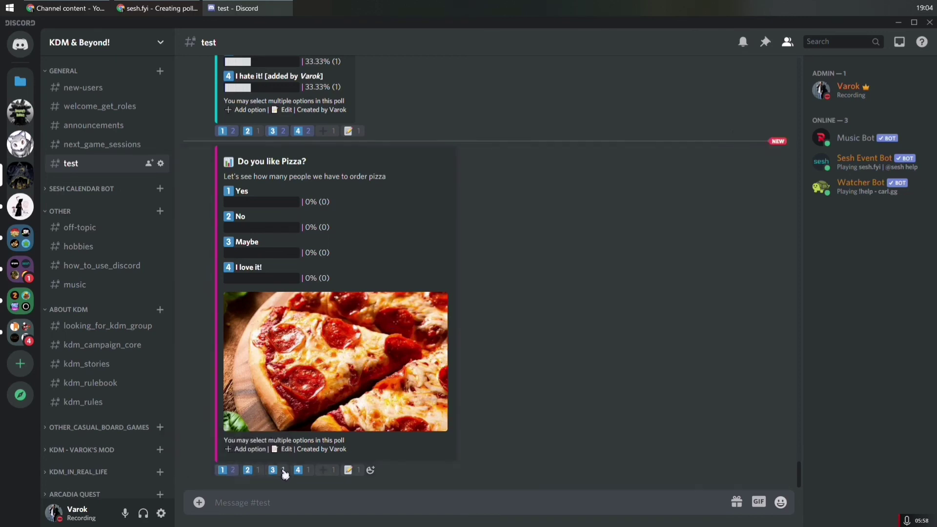